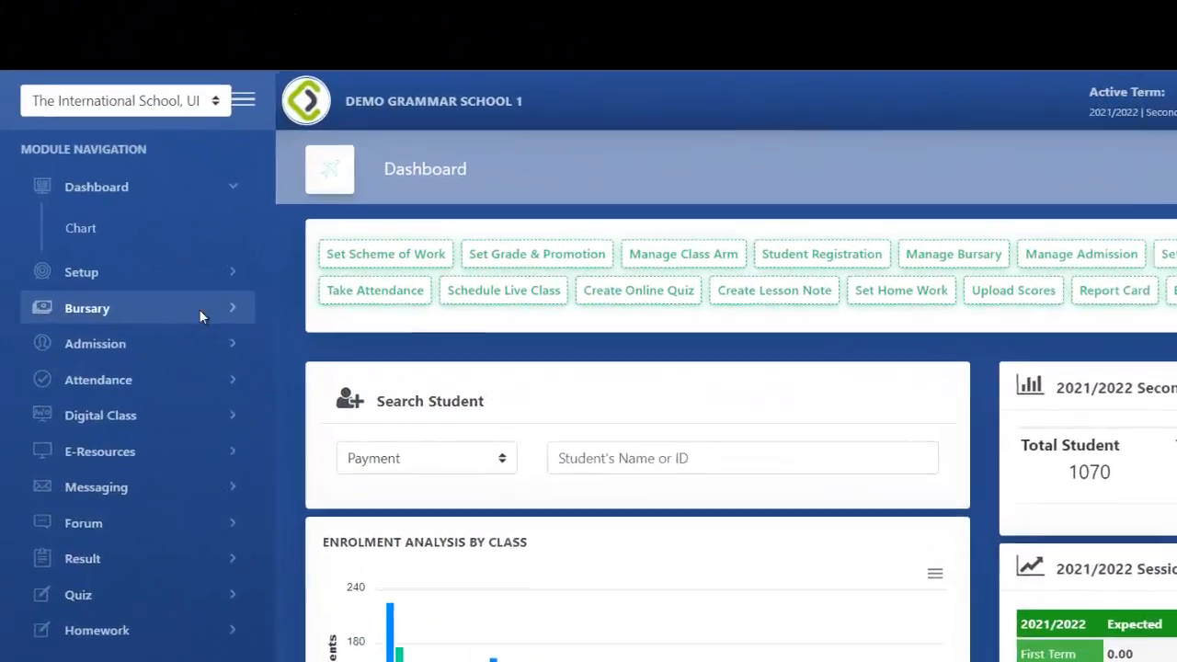
# Open Bursary Setup on its Payment Name tab and scroll through the existing payment names.
pyautogui.click(157, 242)
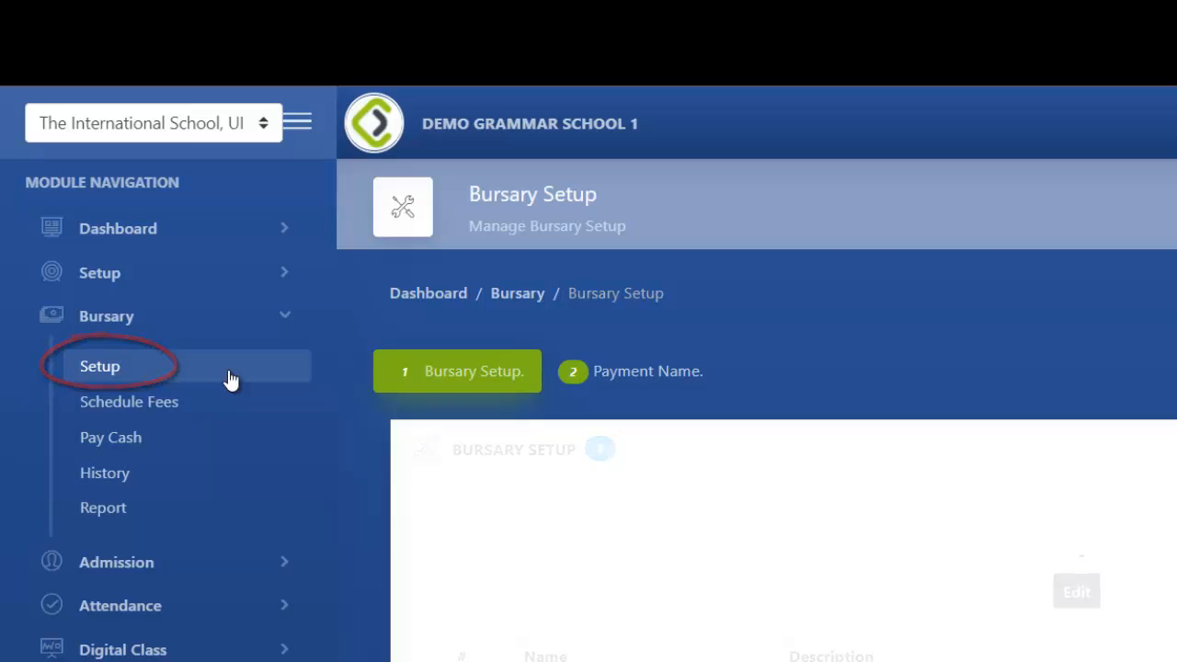
pyautogui.click(627, 382)
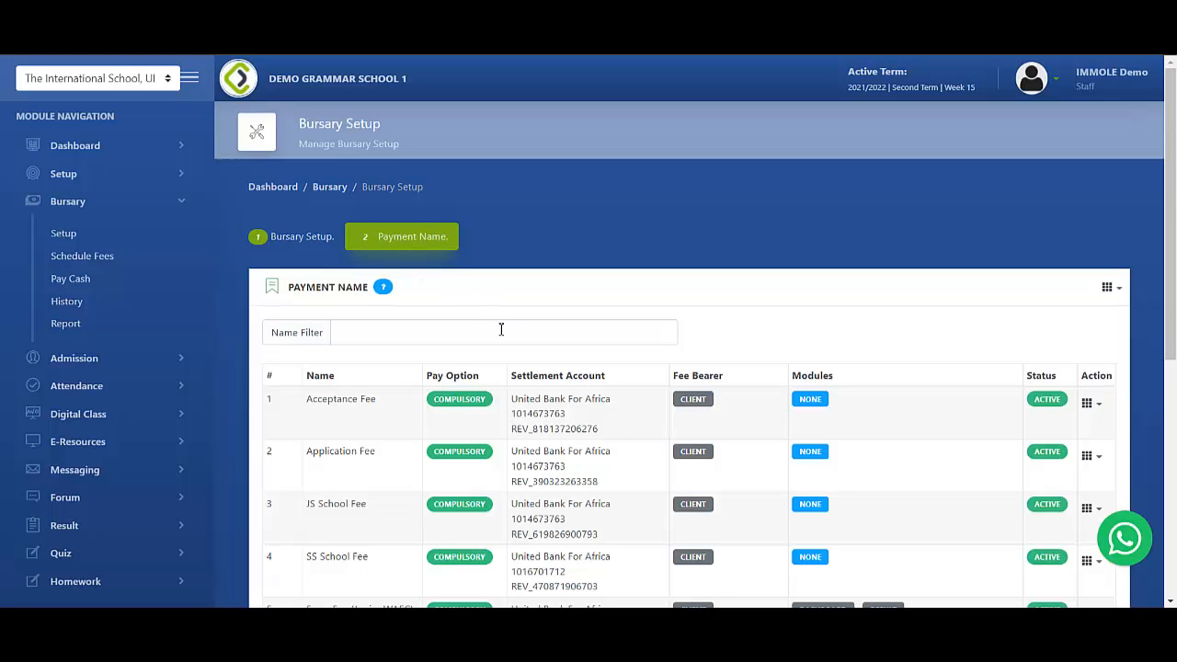
pyautogui.scroll(-2, 529, 343)
pyautogui.scroll(-2, 529, 343)
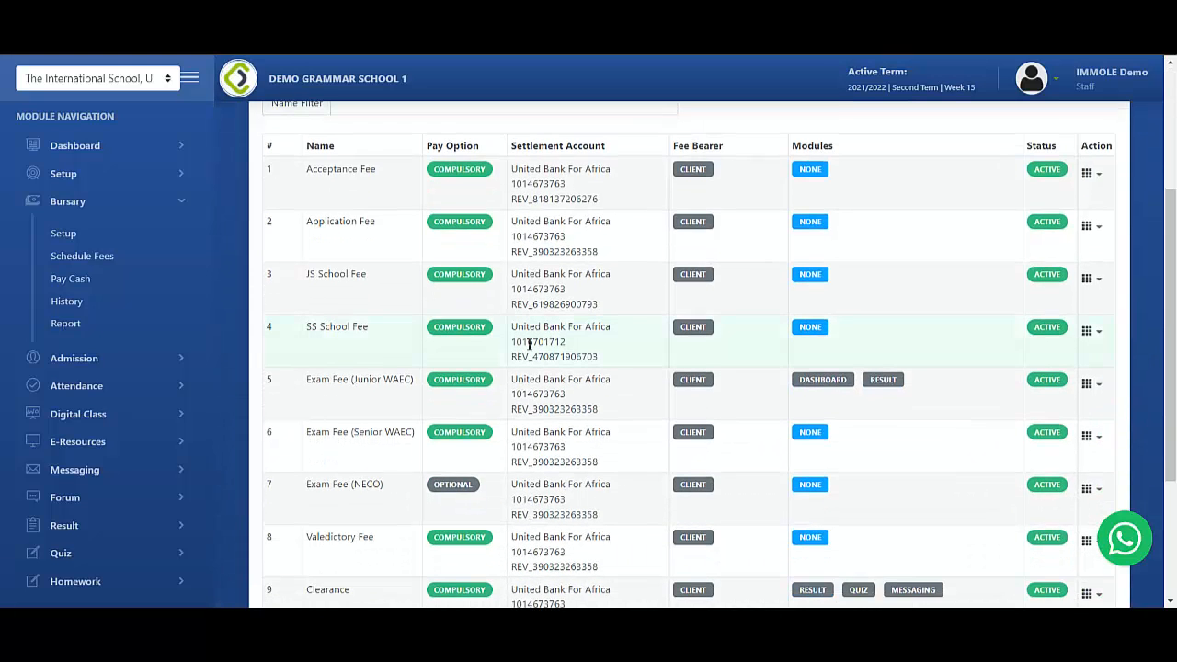
pyautogui.scroll(3, 528, 343)
pyautogui.scroll(-2, 579, 381)
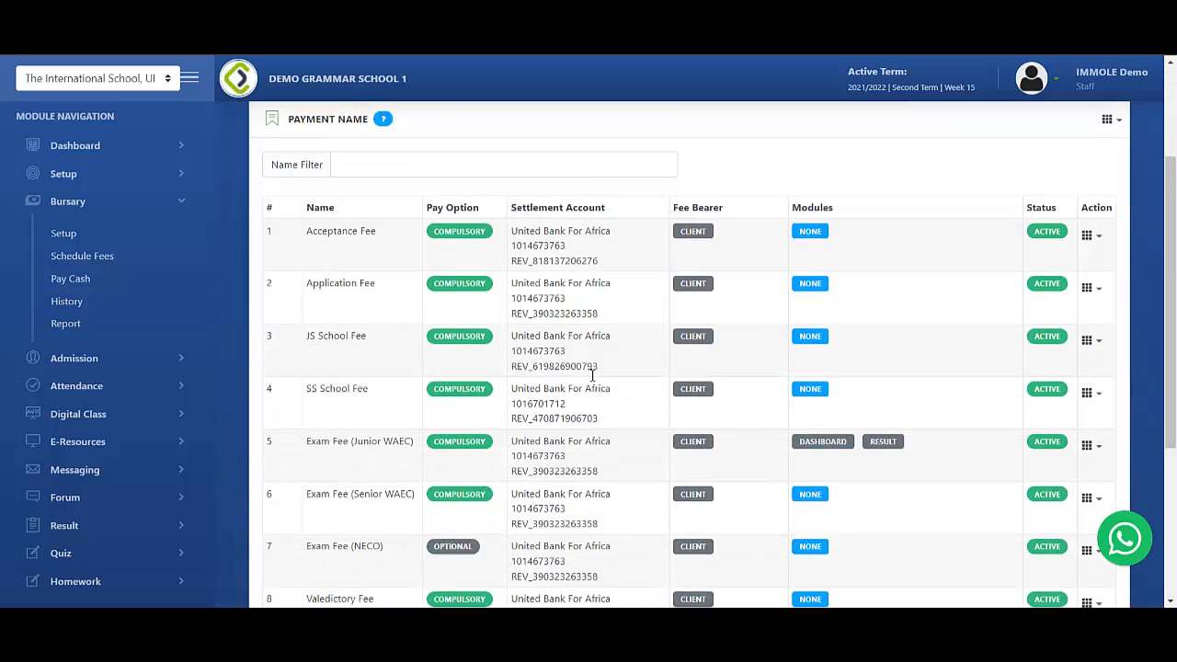
pyautogui.scroll(-3, 592, 375)
pyautogui.scroll(4, 594, 374)
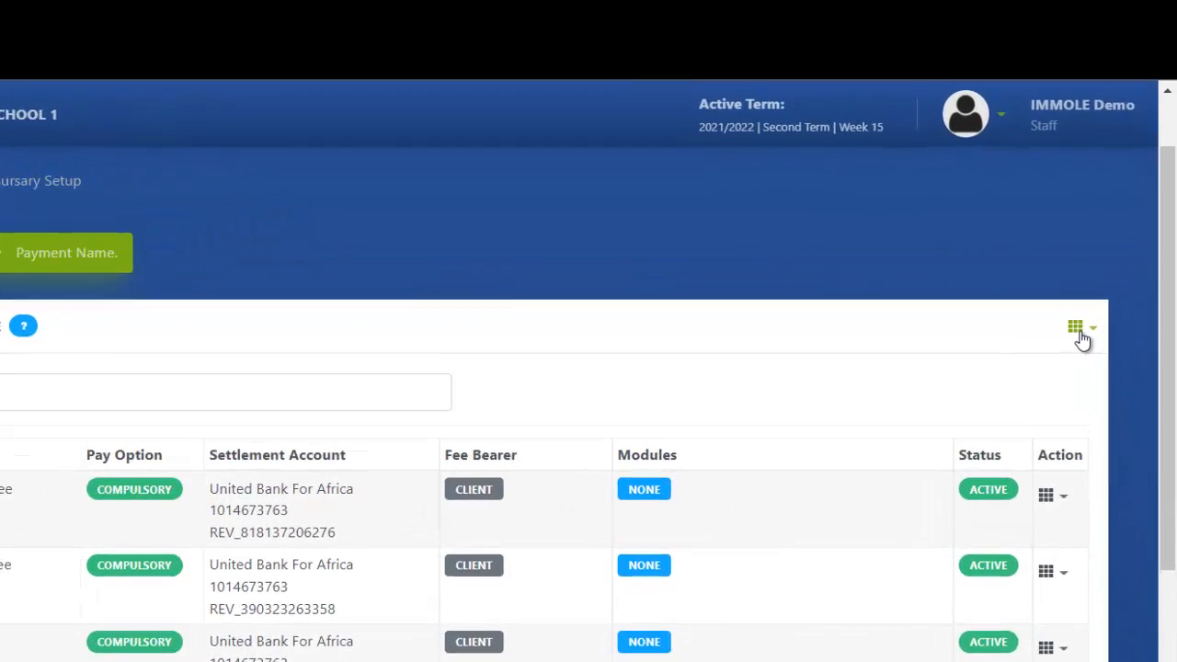
# Open the Add New Payment Name form and enter 'Portal Fee' as the name.
pyautogui.click(1101, 258)
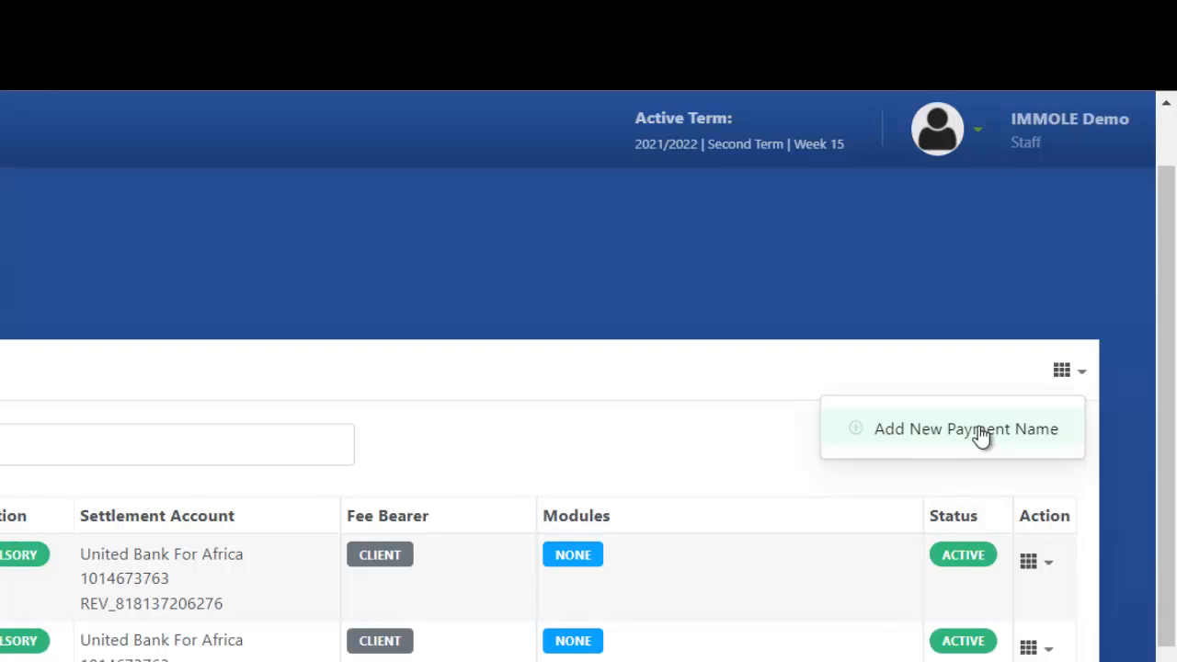
pyautogui.click(983, 430)
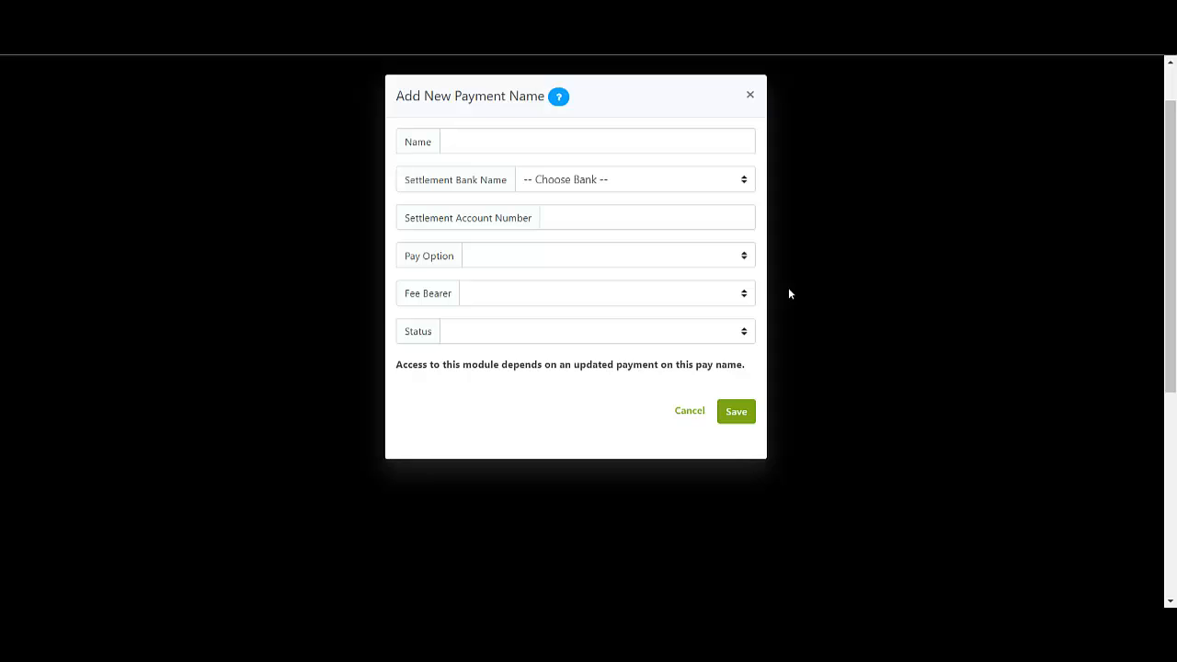
pyautogui.click(471, 140)
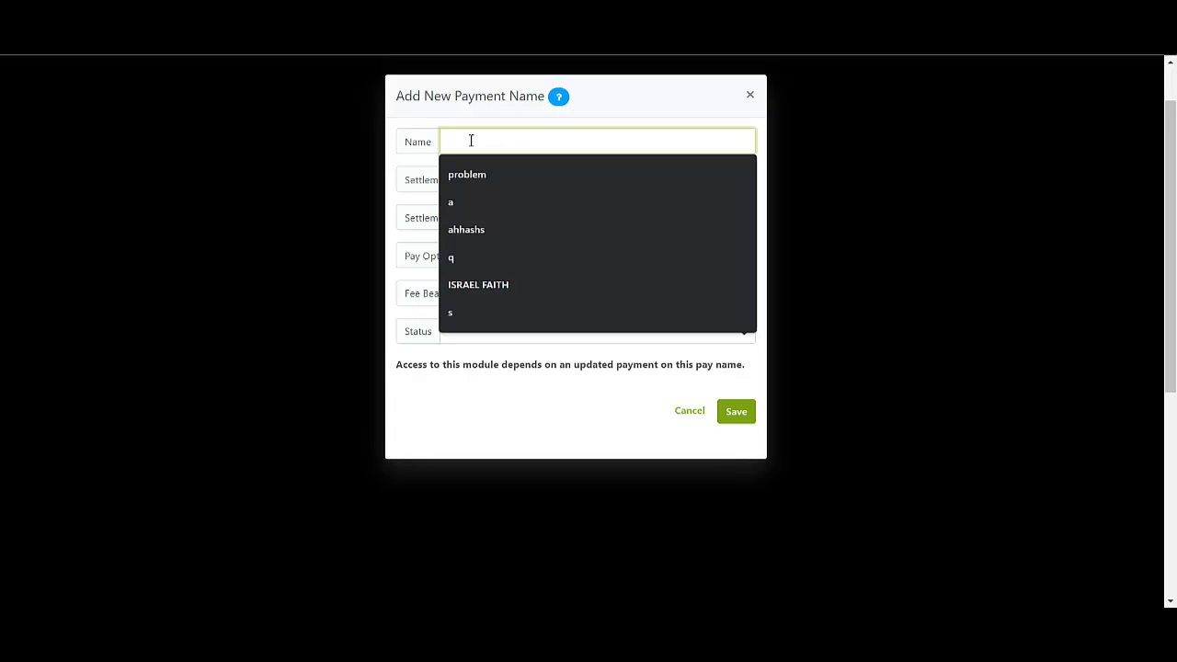
pyautogui.write('Portal Fee')
pyautogui.press('Tab')
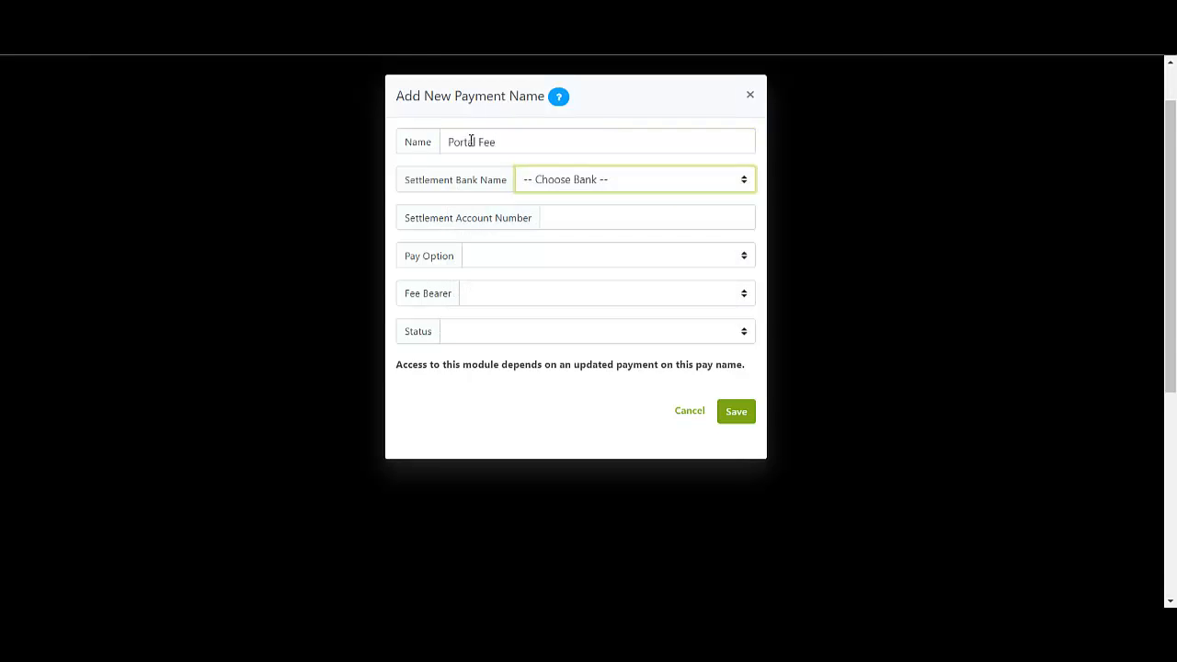
# Choose Bowen Microfinance Bank as the settlement bank and enter the settlement account number.
pyautogui.click(533, 182)
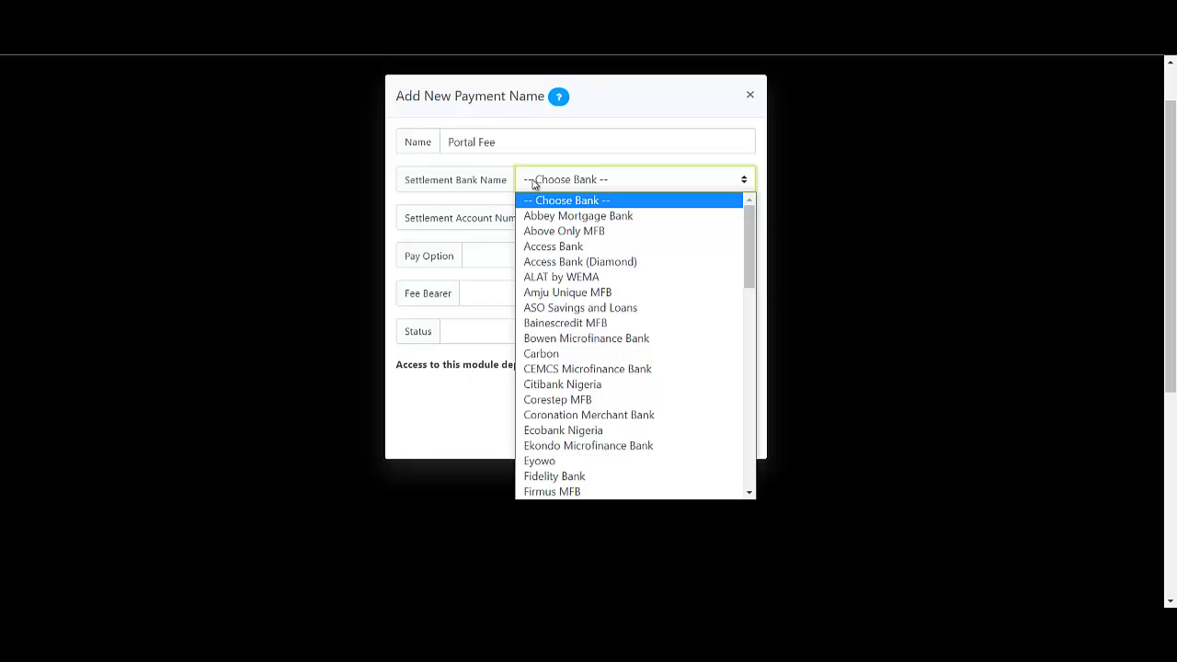
pyautogui.click(674, 337)
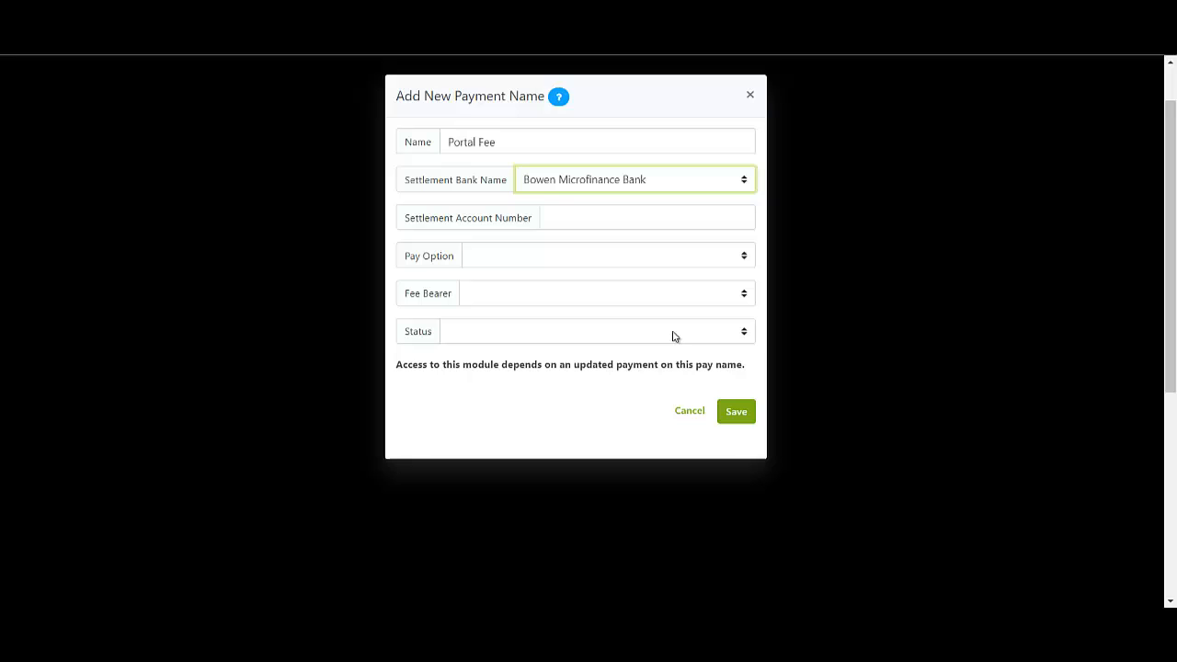
pyautogui.click(572, 220)
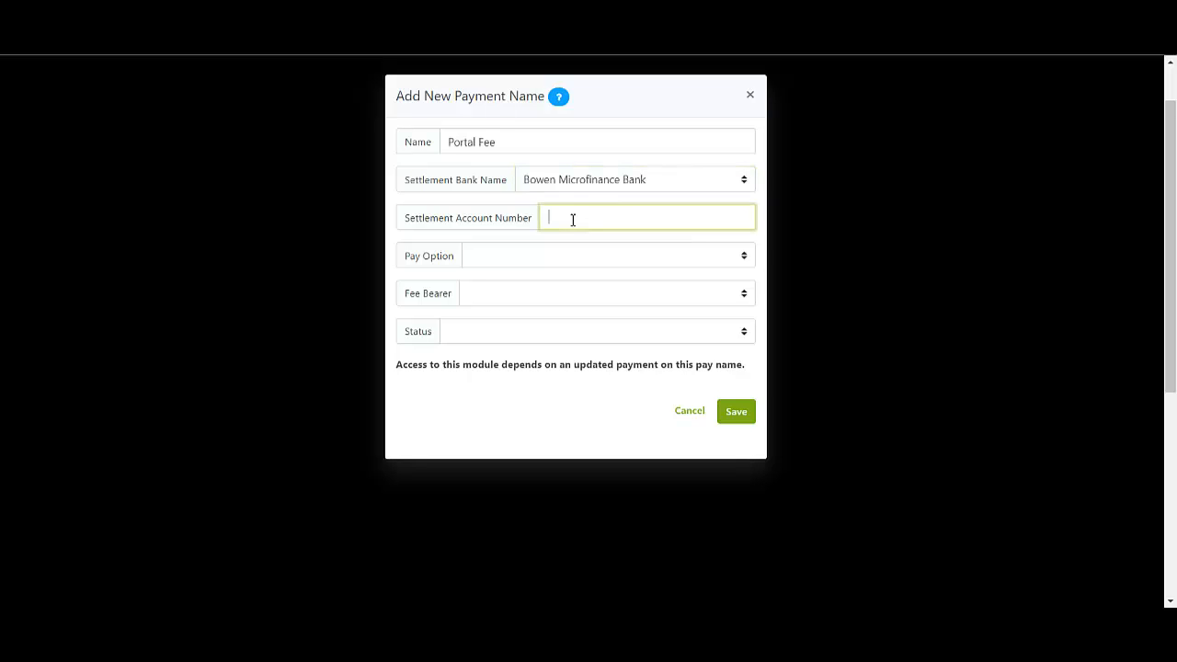
pyautogui.write('1234567890')
pyautogui.click(552, 256)
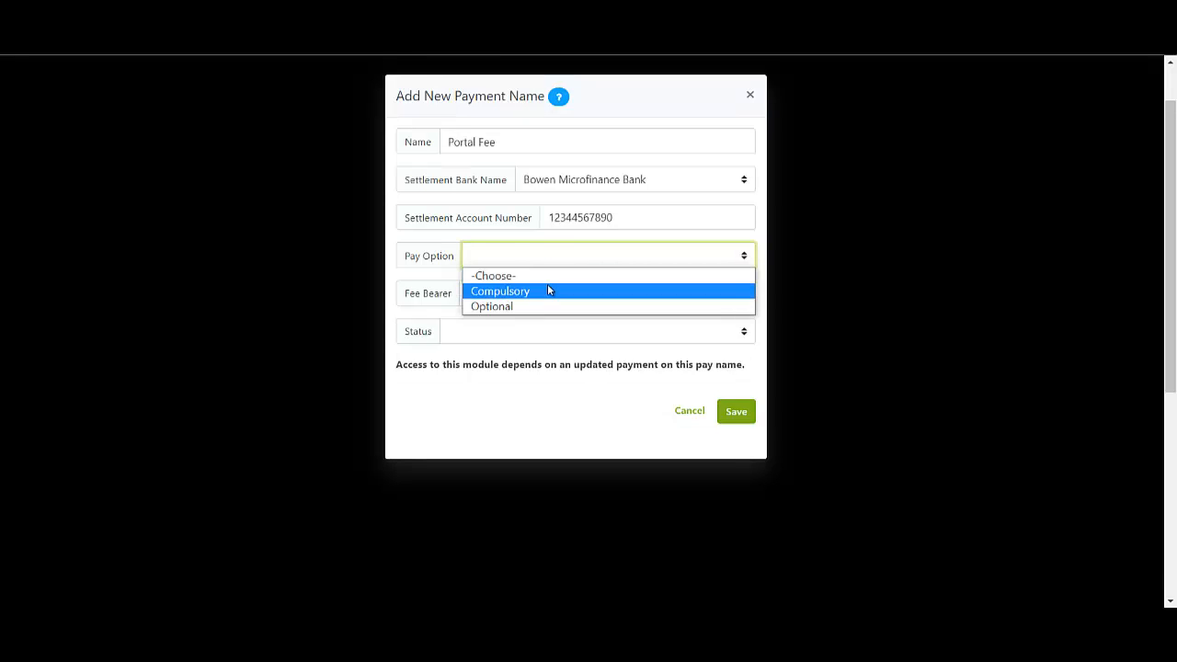
# Set the Portal Fee's Pay Option to Compulsory.
pyautogui.click(548, 290)
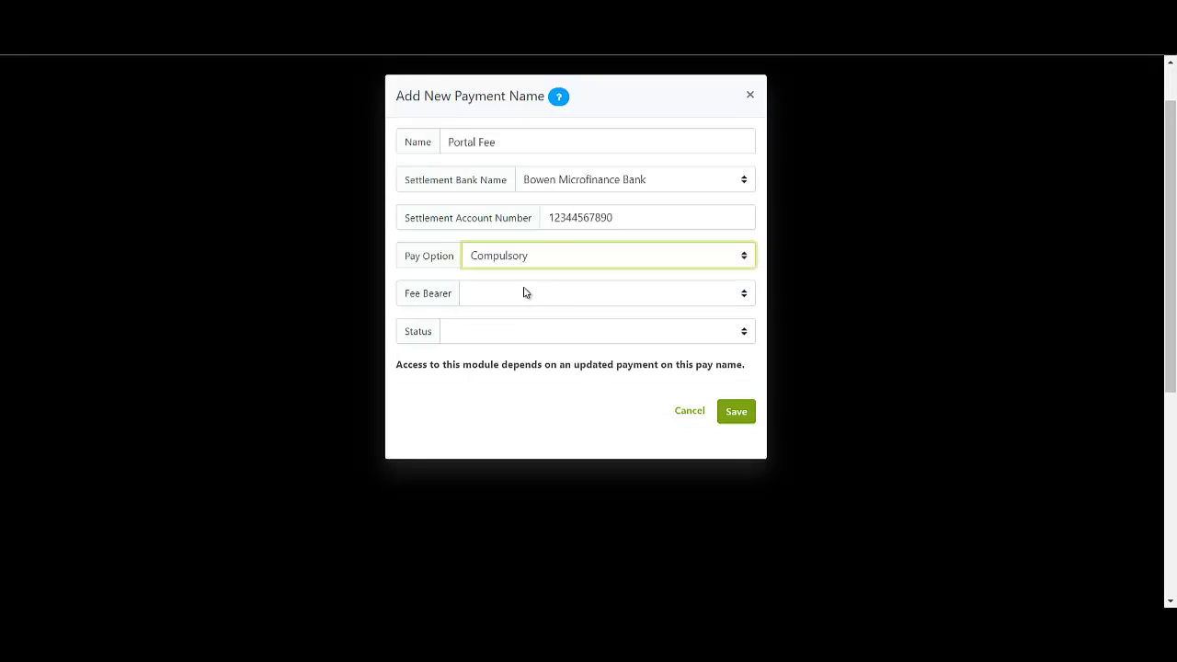
pyautogui.click(524, 293)
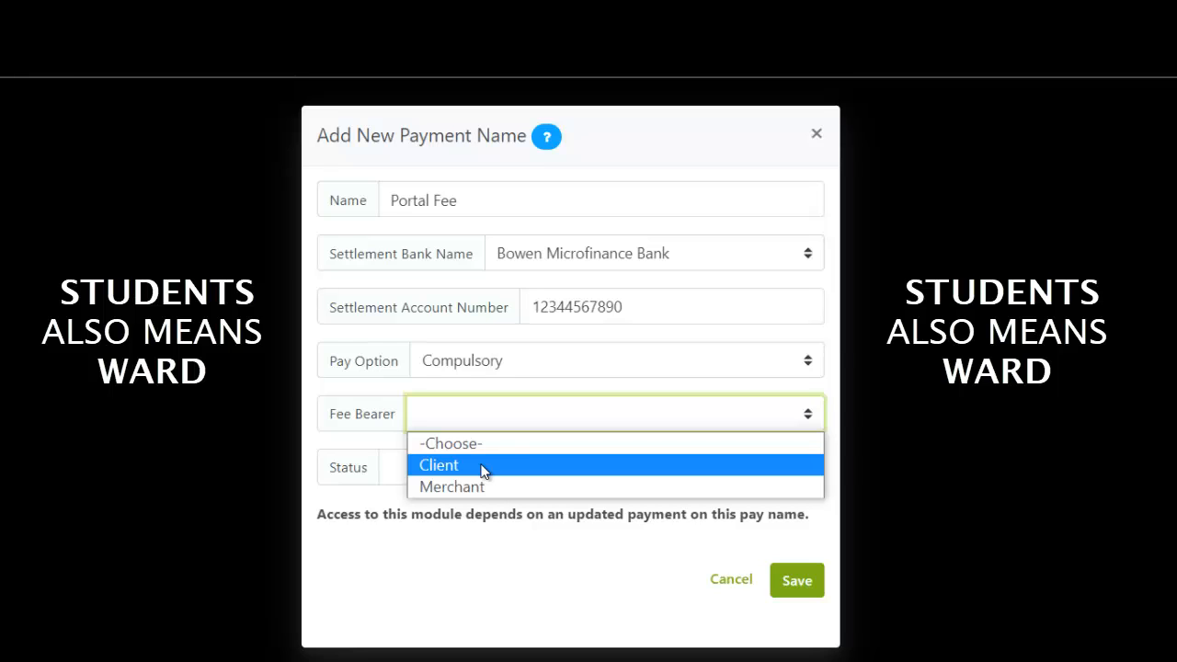
# Set Fee Bearer to Client and Status to Active on the Portal Fee form.
pyautogui.click(484, 471)
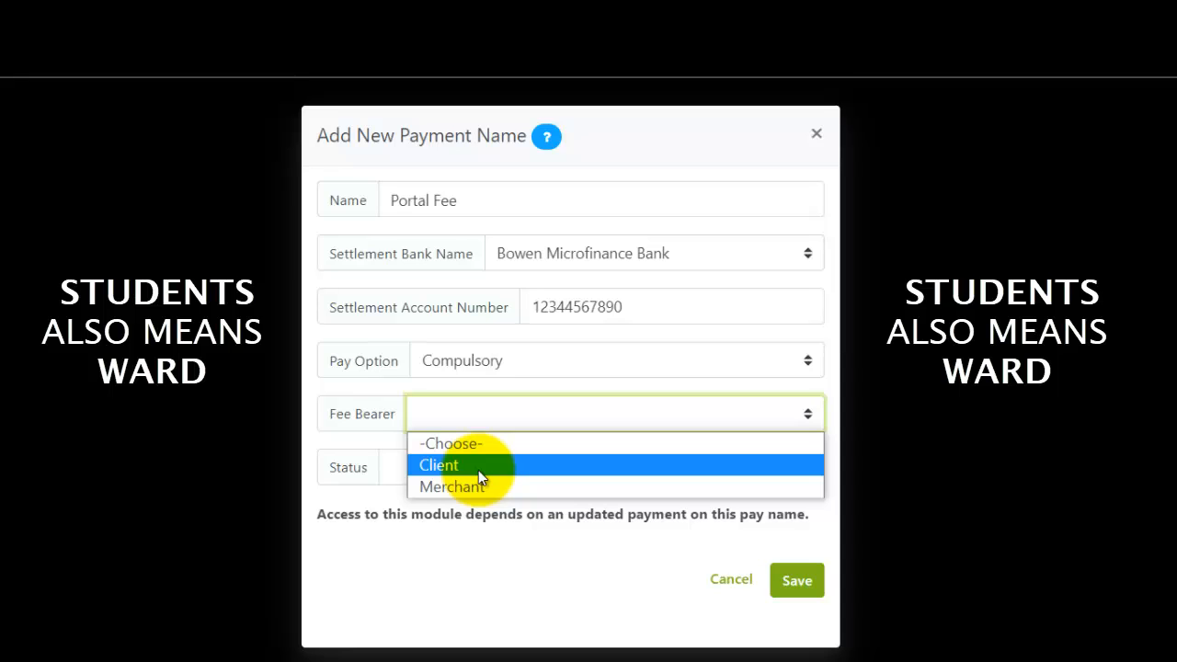
pyautogui.click(478, 467)
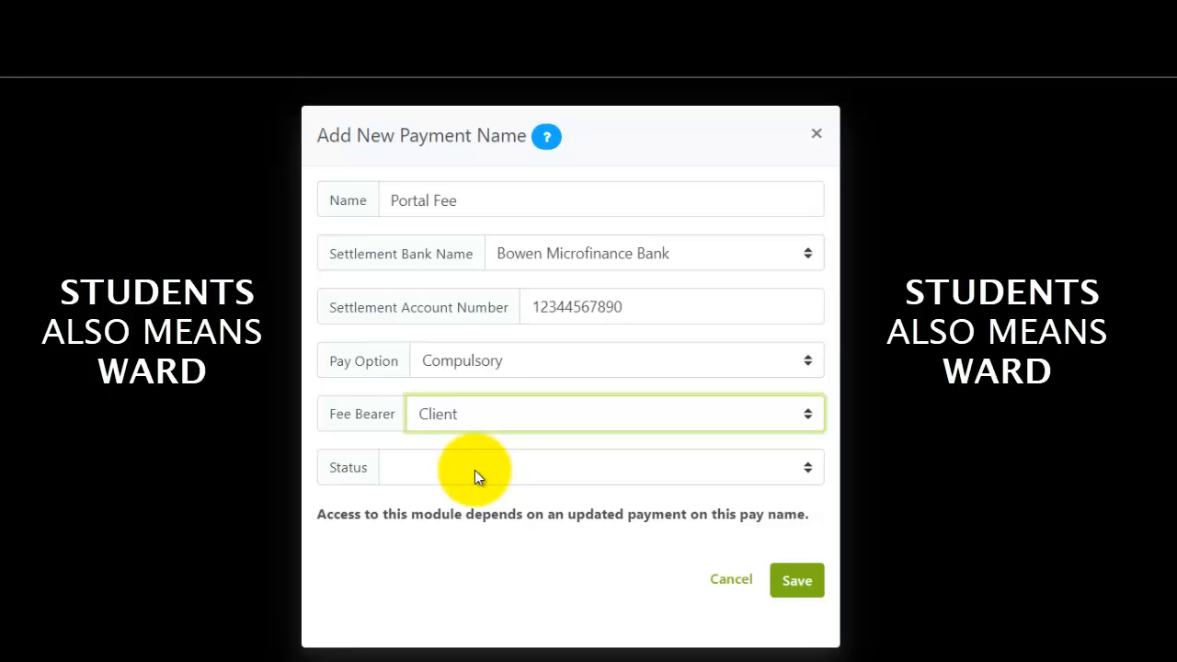
pyautogui.click(475, 469)
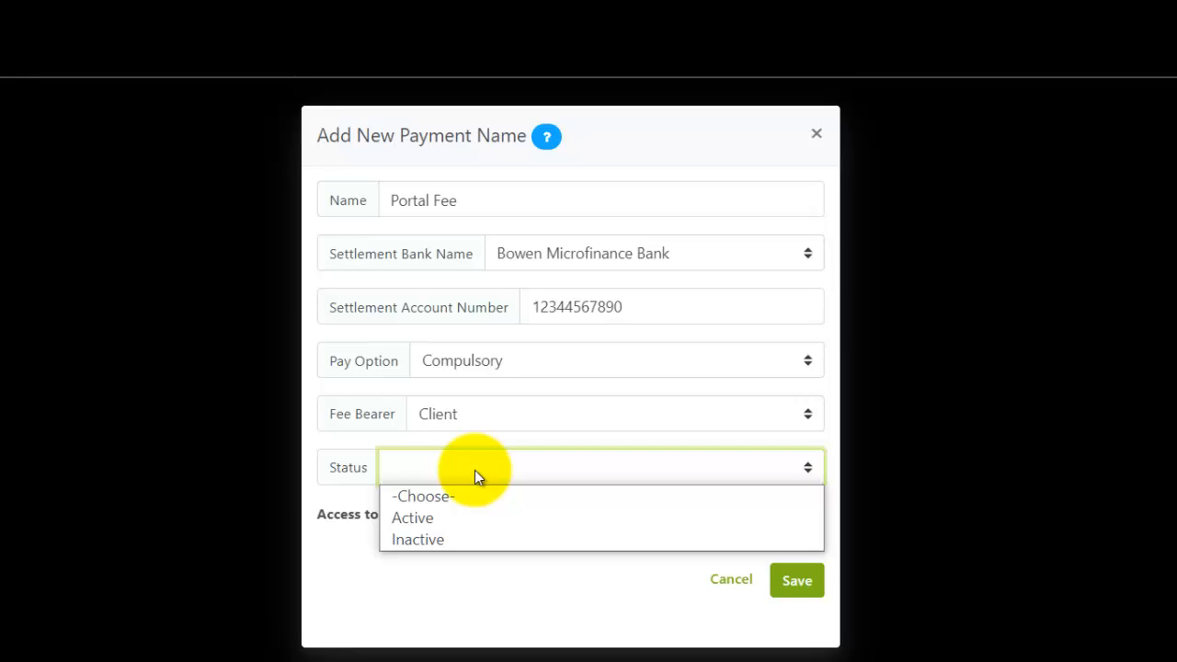
pyautogui.click(460, 517)
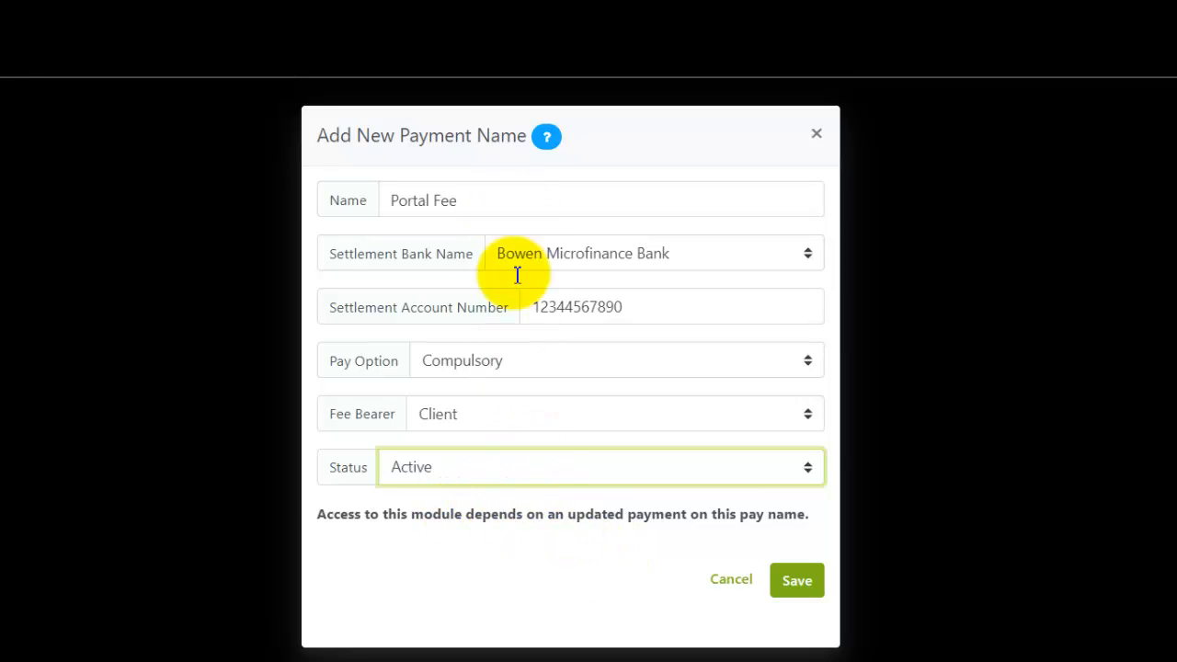
pyautogui.click(787, 596)
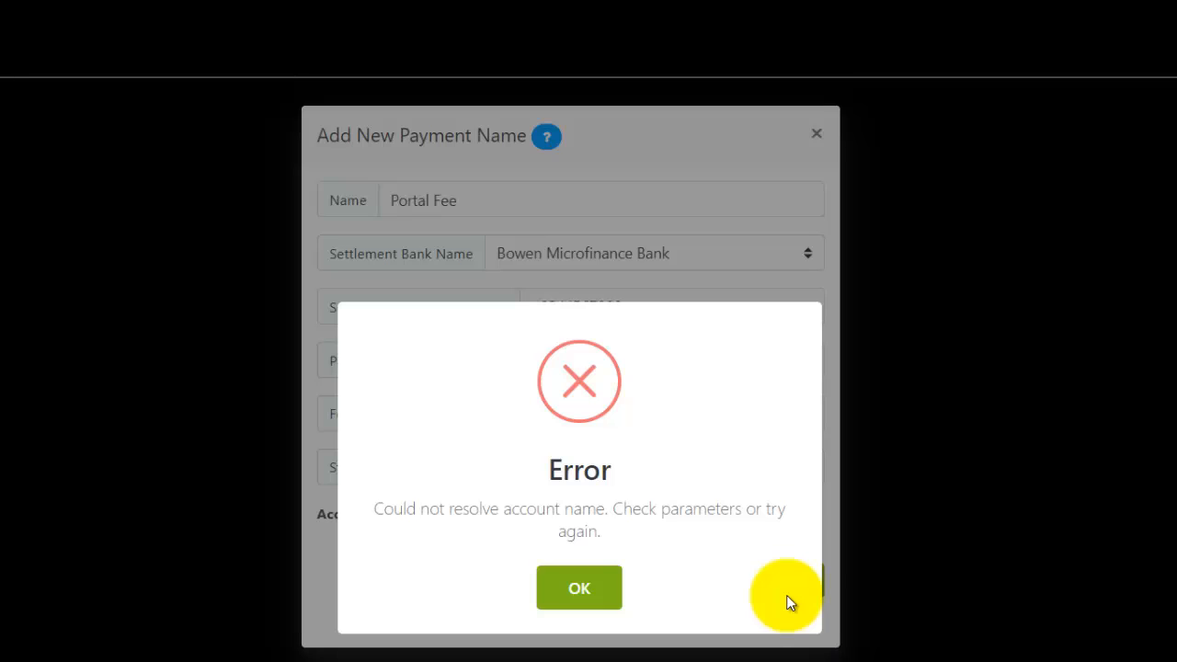
pyautogui.click(611, 589)
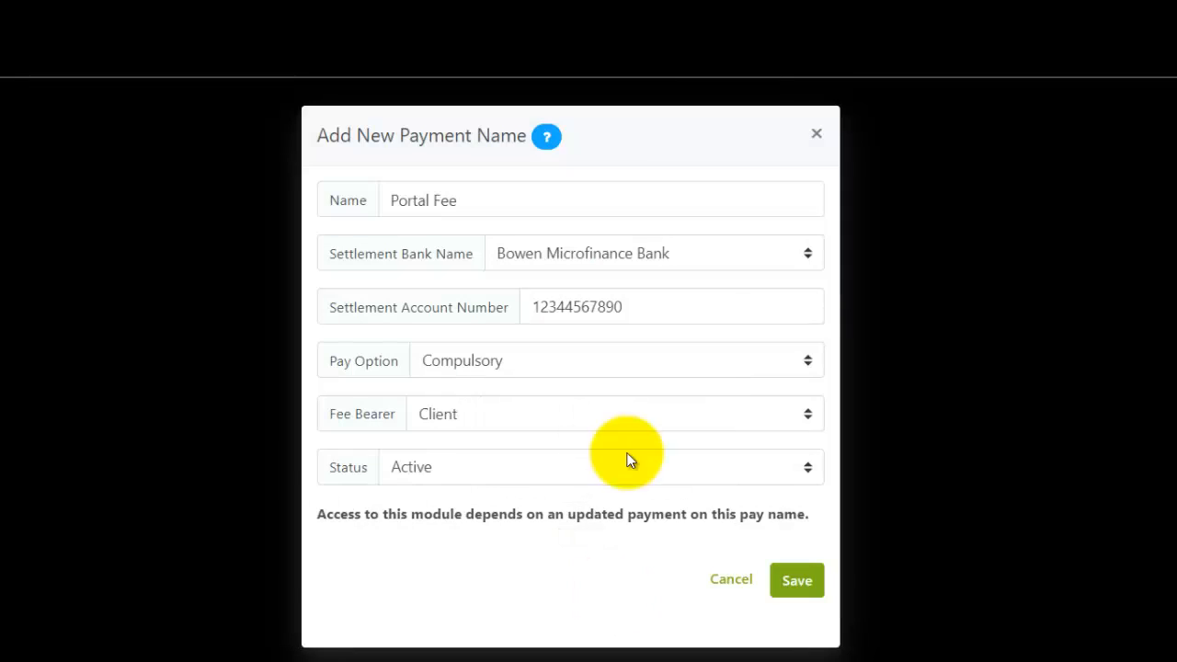
# Switch the settlement bank to Wema Bank, re-enter the account number, and save Portal Fee.
pyautogui.click(695, 261)
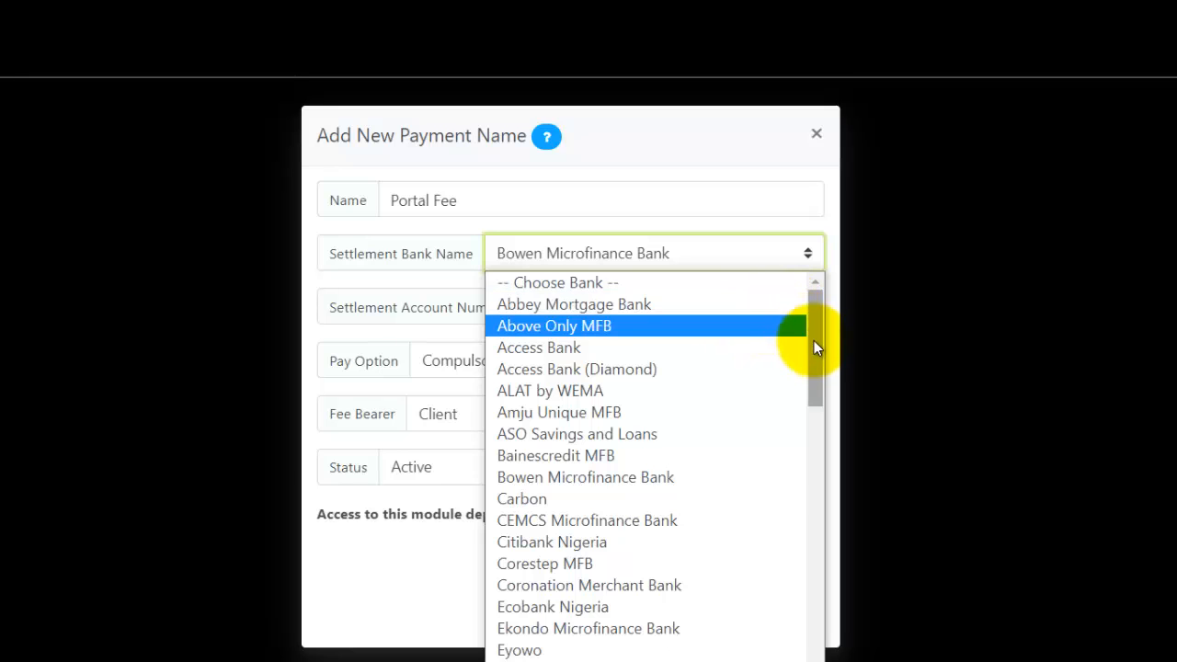
pyautogui.moveTo(814, 363); pyautogui.dragTo(814, 630)
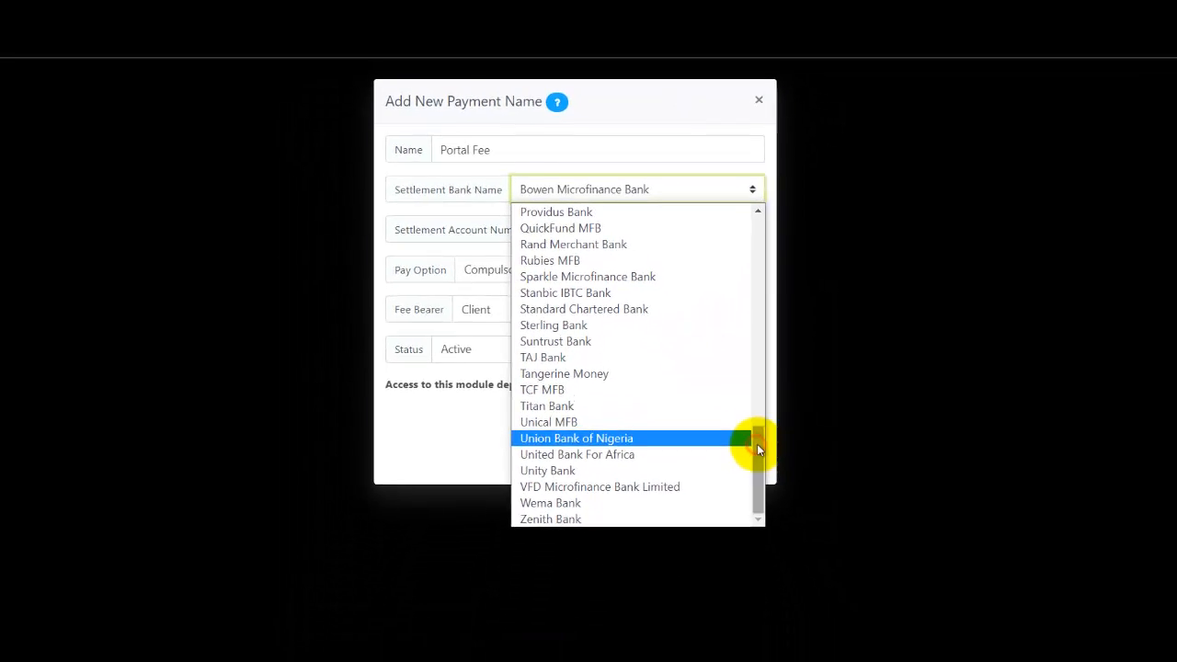
pyautogui.click(710, 503)
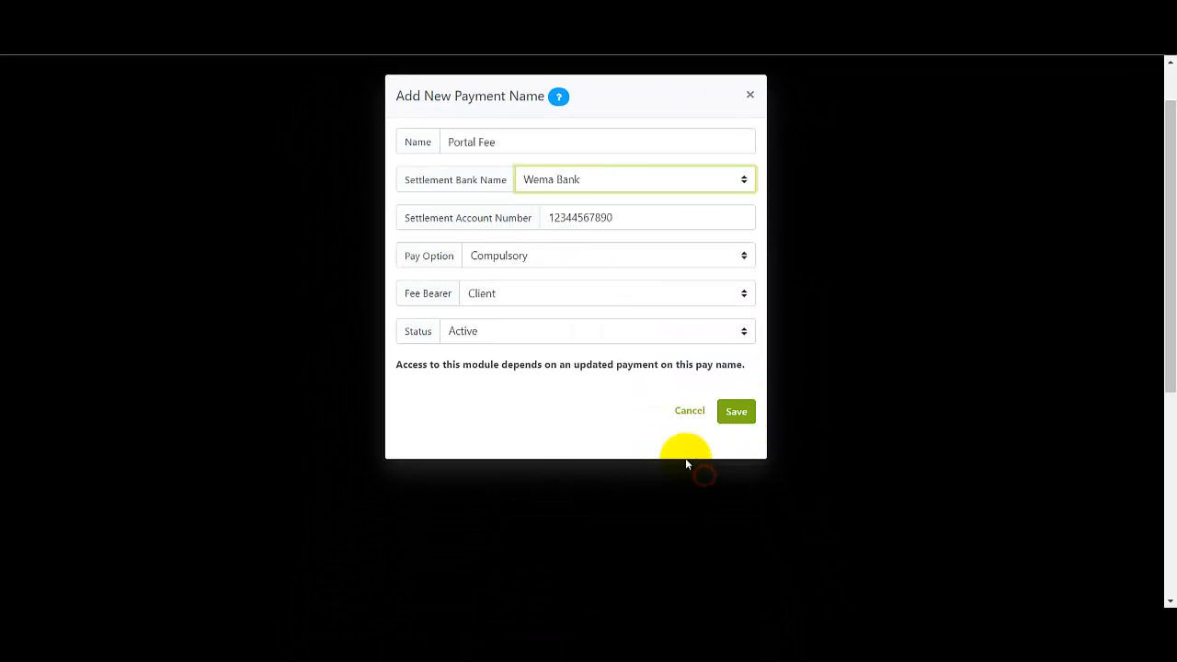
pyautogui.click(626, 221)
pyautogui.press('BackSpace')
pyautogui.press('BackSpace')
pyautogui.press('BackSpace')
pyautogui.press('BackSpace')
pyautogui.press('BackSpace')
pyautogui.press('BackSpace')
pyautogui.press('BackSpace')
pyautogui.press('BackSpace')
pyautogui.press('BackSpace')
pyautogui.press('BackSpace')
pyautogui.press('BackSpace')
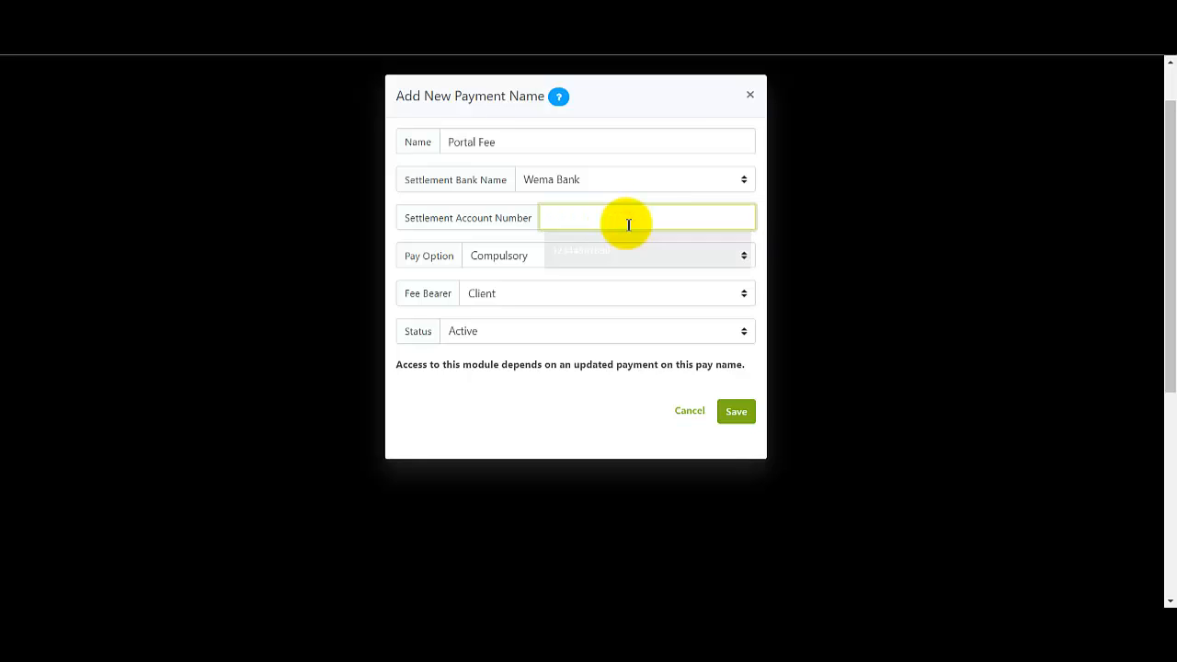
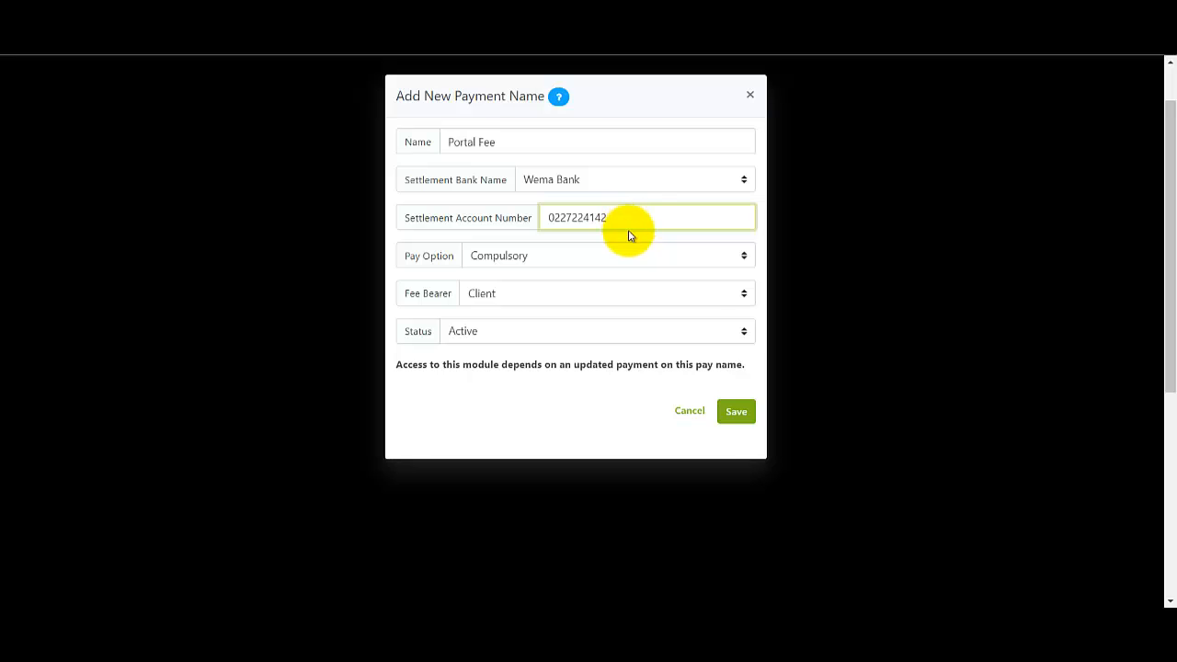
pyautogui.click(731, 413)
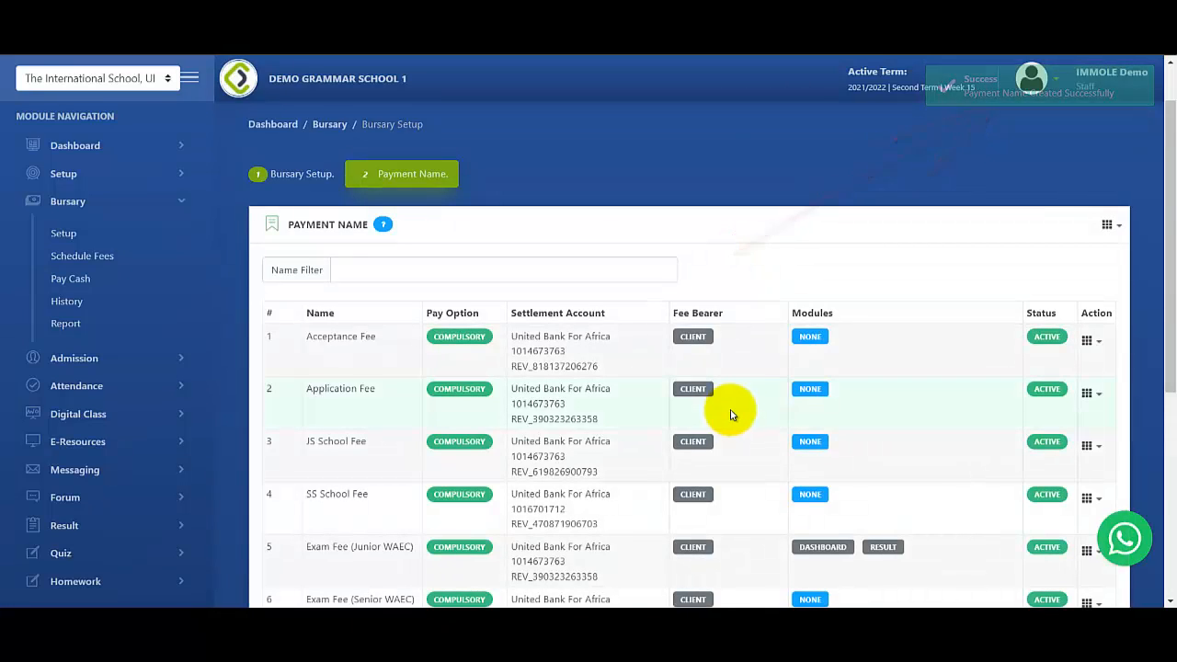
# Go to page 4 of payment names and check the Portal Fee row's settlement details.
pyautogui.moveTo(1165, 413); pyautogui.dragTo(1168, 506)
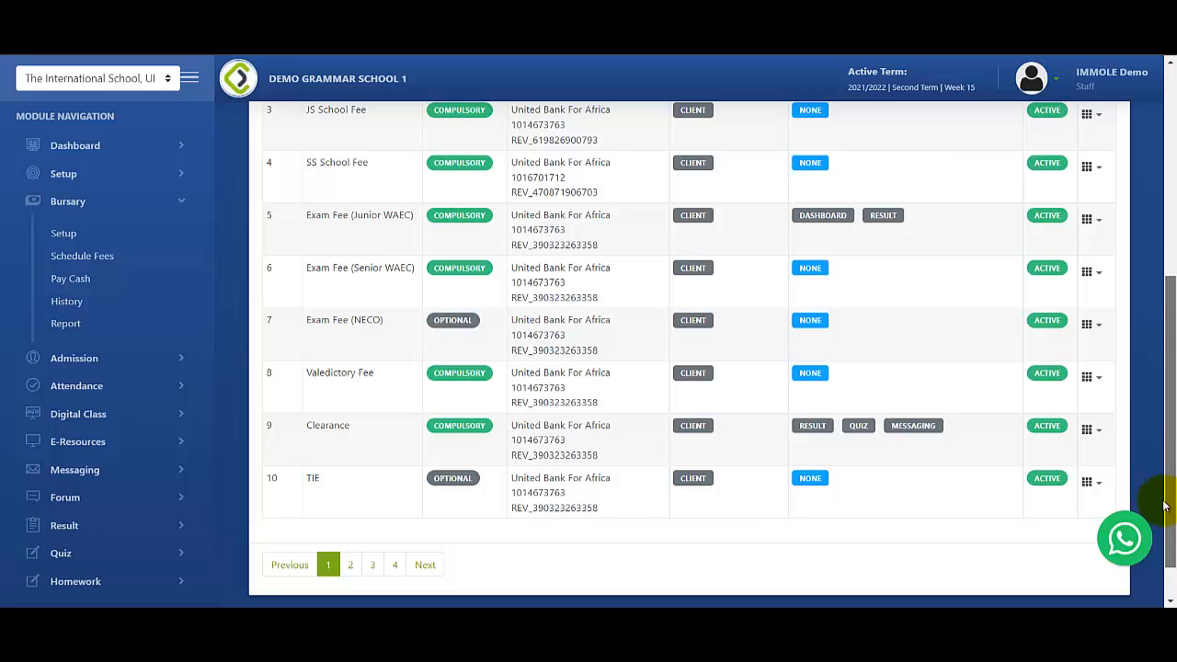
pyautogui.click(396, 566)
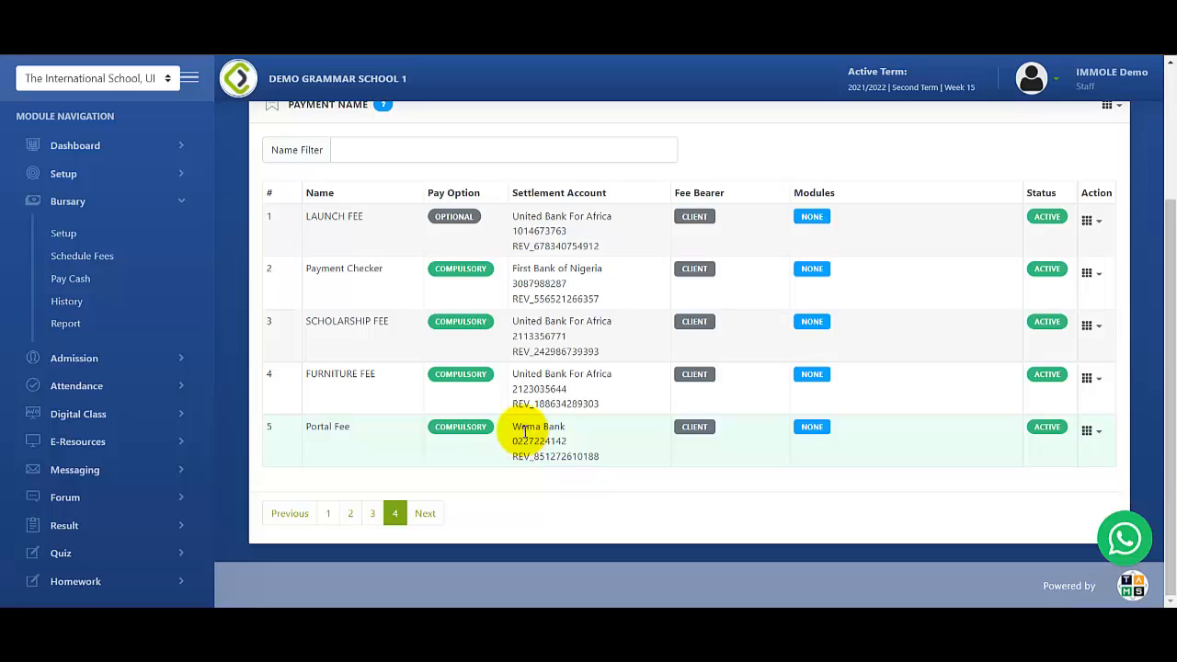
pyautogui.moveTo(512, 428)
pyautogui.mouseDown()
pyautogui.moveTo(574, 434)
pyautogui.moveTo(512, 448)
pyautogui.mouseUp()
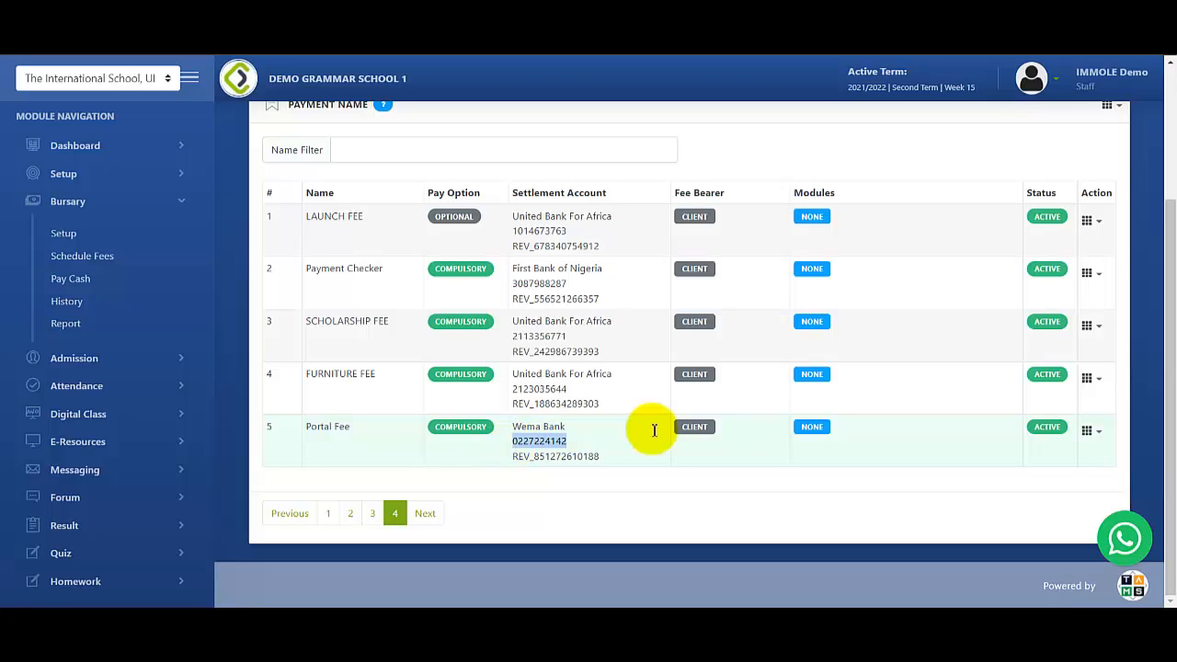
# Deactivate Portal Fee from its row's Action menu and confirm with 'Yes Continue!'.
pyautogui.click(1089, 432)
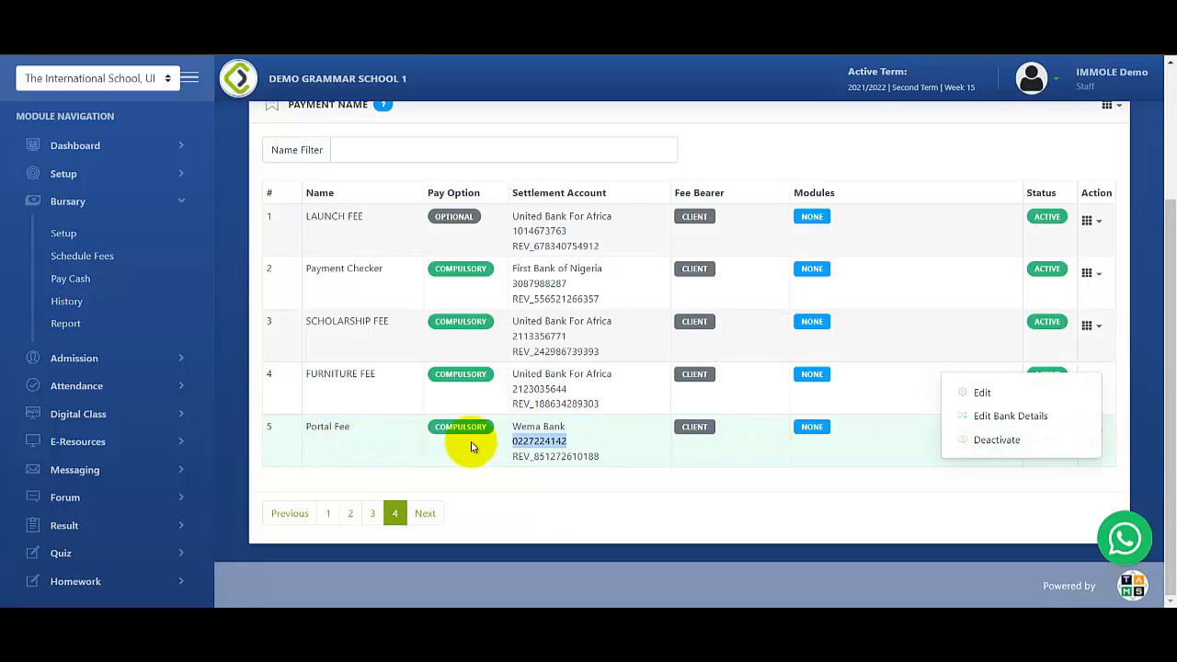
pyautogui.click(991, 443)
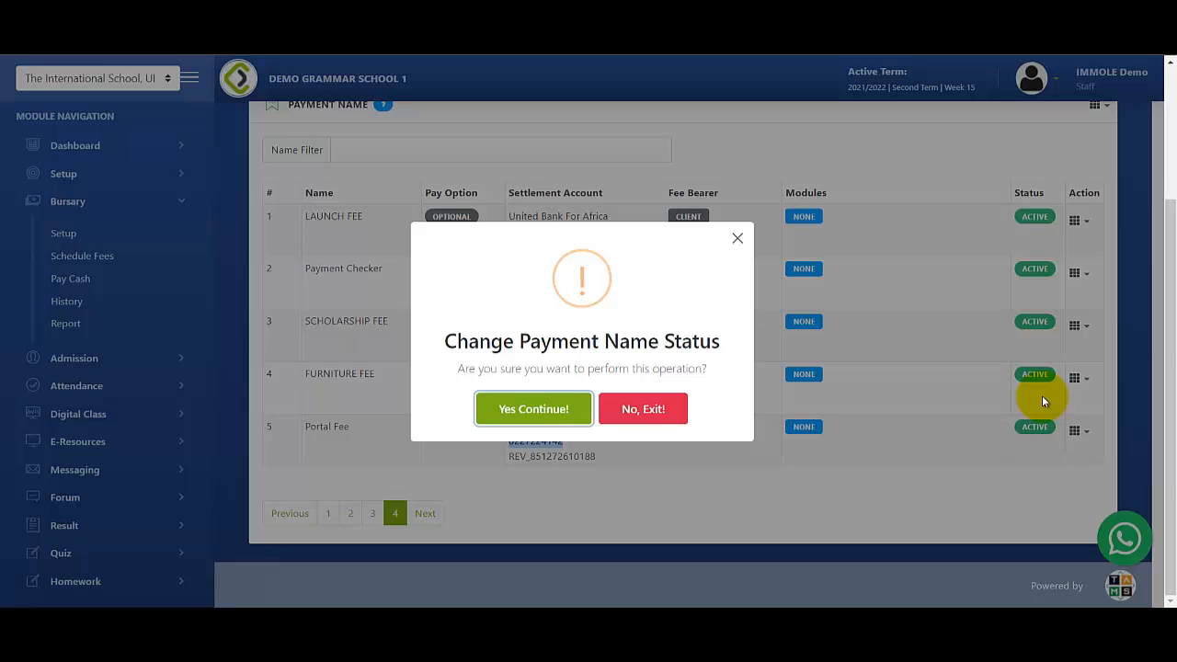
pyautogui.click(565, 409)
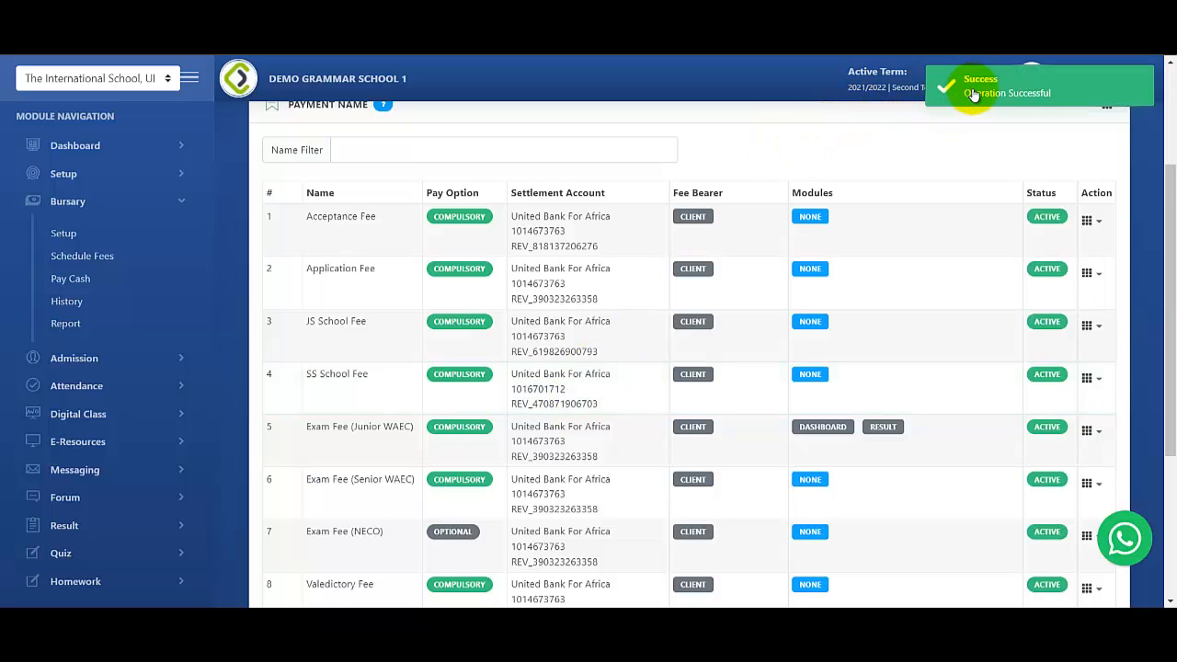
pyautogui.moveTo(1168, 221); pyautogui.dragTo(1167, 350)
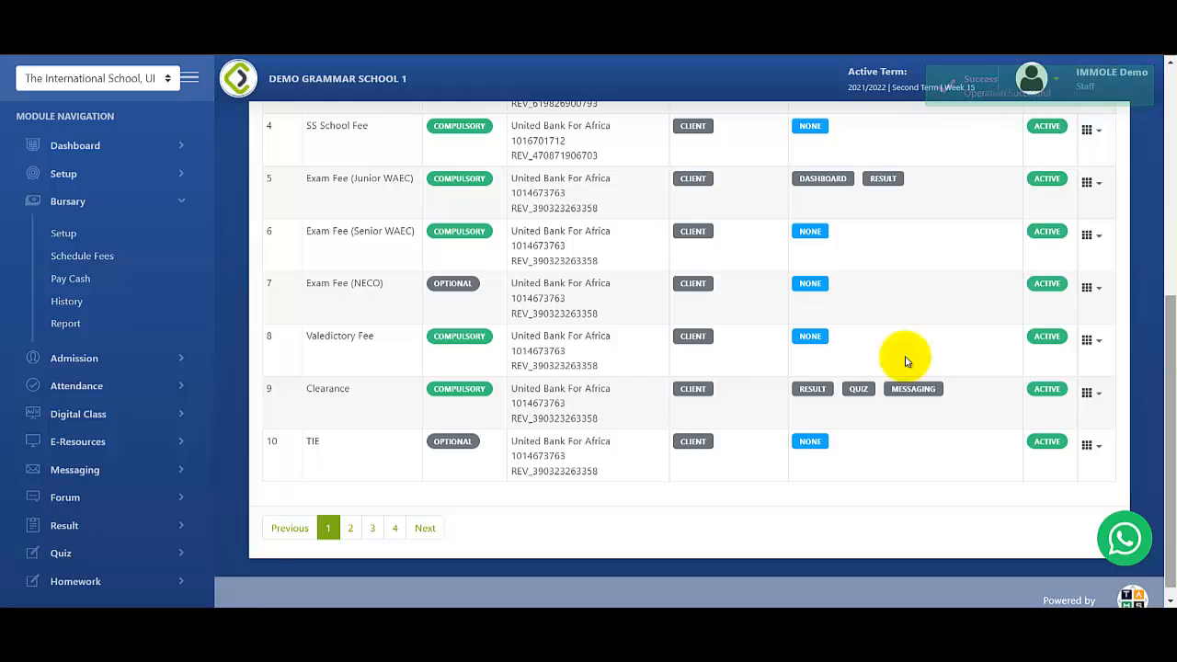
# Go to page 4 of the payment names list to check Portal Fee's status.
pyautogui.click(398, 539)
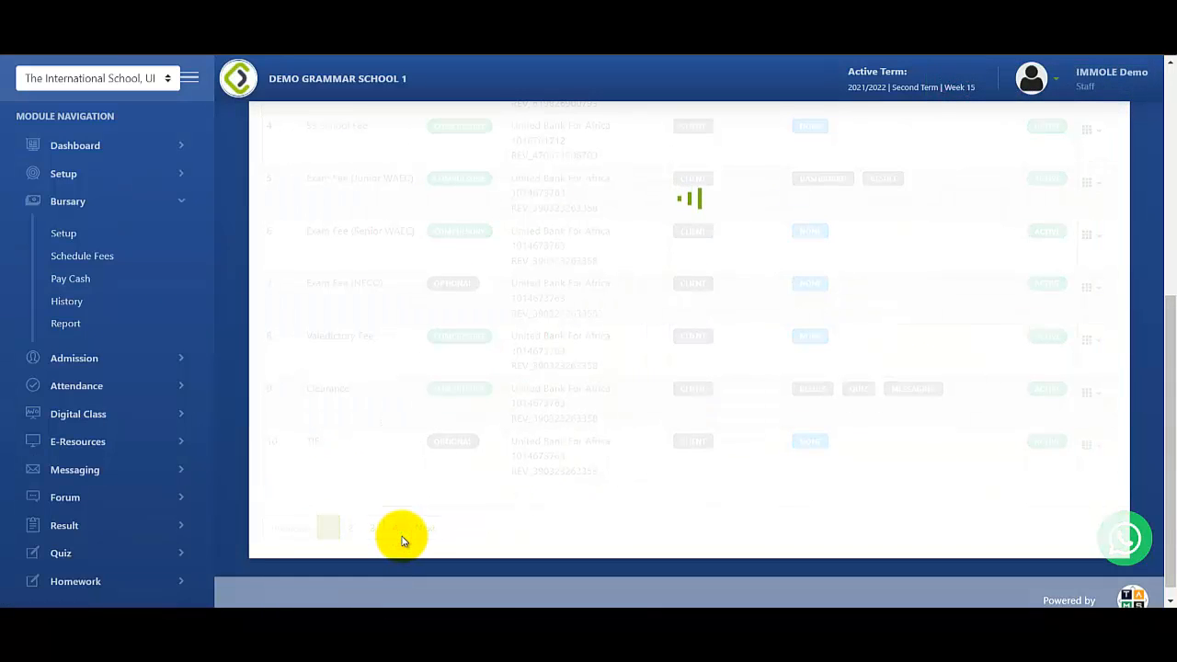